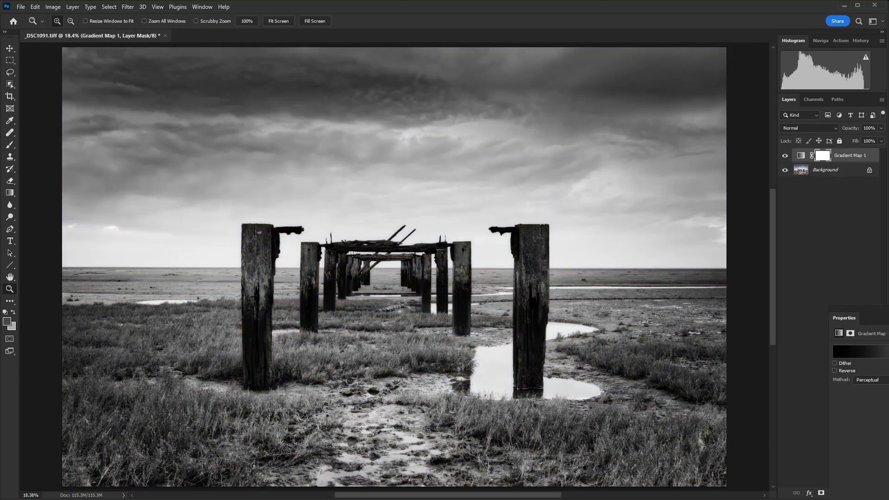
Set the Gradient Map 1 layer to Hard Mix blending with Fill at 30%.
left_click_drag(854, 319, 540, 180)
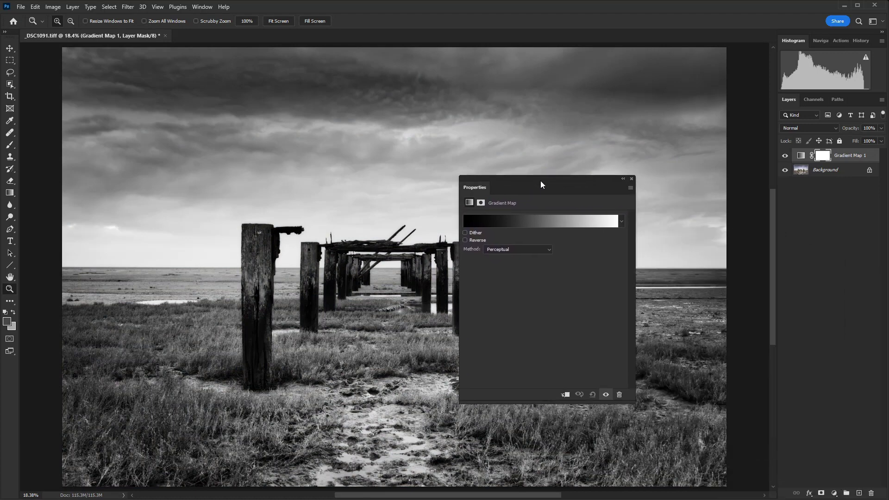
left_click(834, 128)
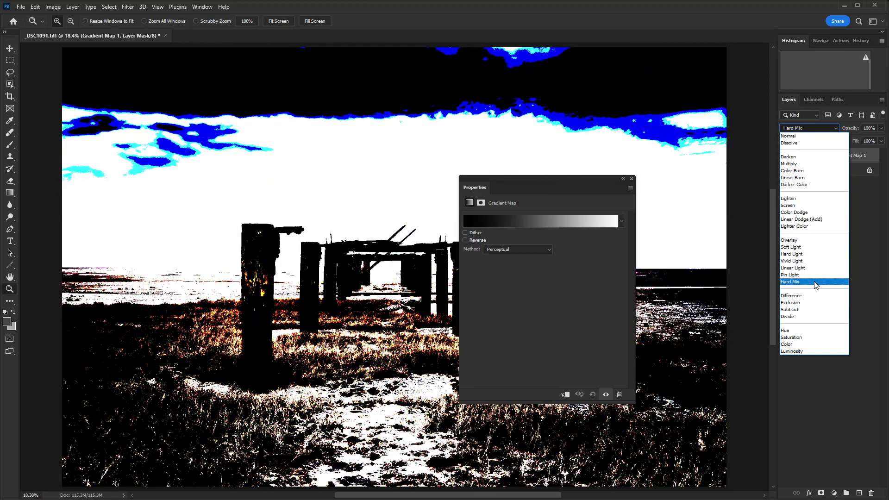
left_click(814, 281)
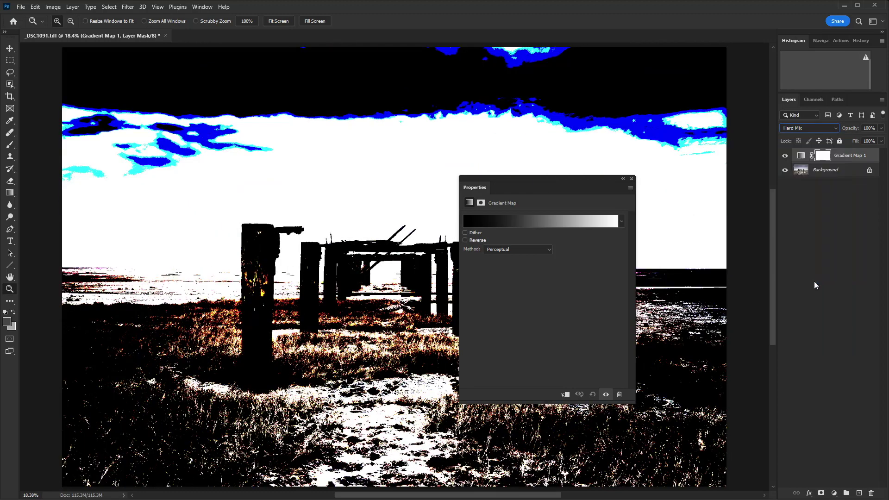
left_click(881, 142)
left_click_drag(881, 152, 850, 154)
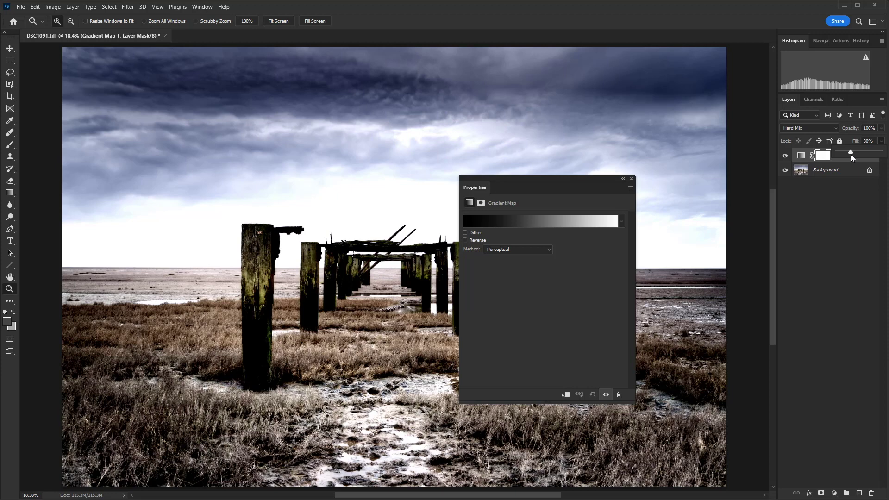
left_click_drag(553, 183, 600, 141)
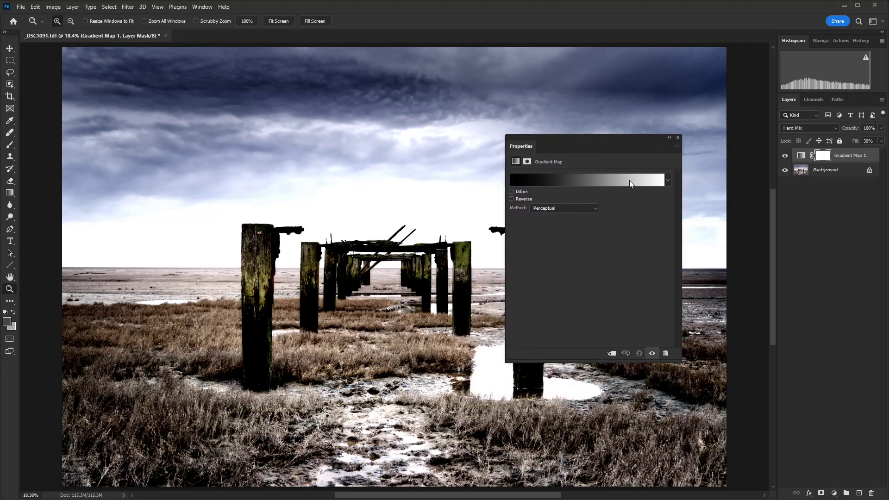
left_click(597, 180)
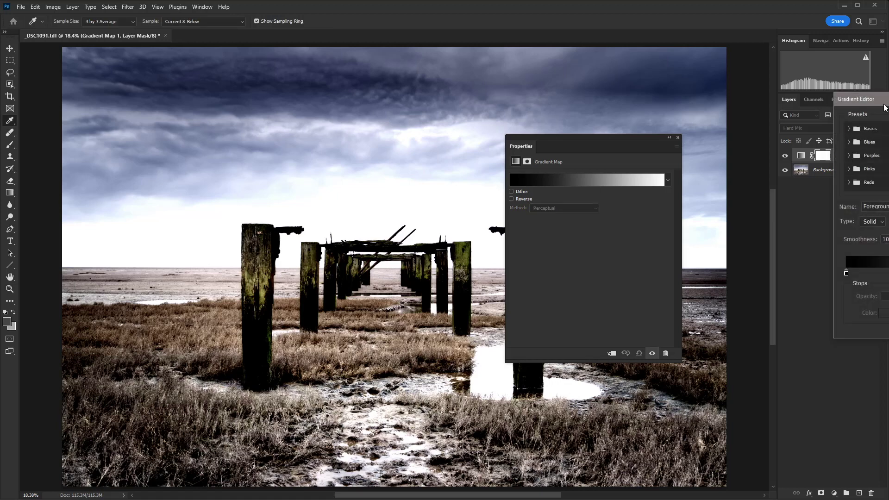
Switch the gradient type to Noise with Roughness 5%.
left_click_drag(882, 99, 339, 112)
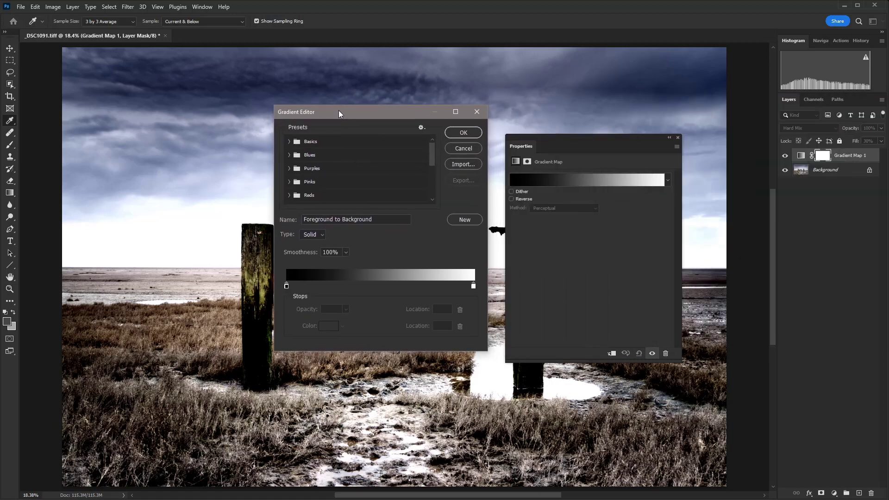
left_click(320, 234)
left_click(320, 249)
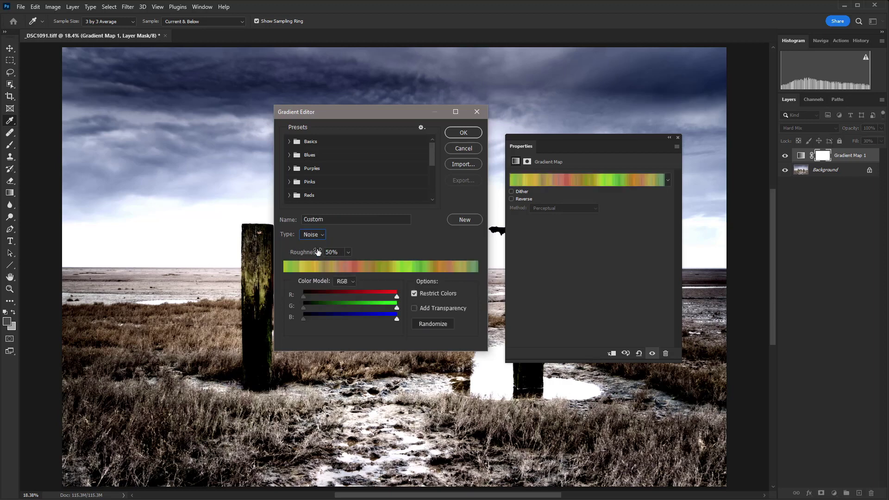
double_click(332, 251)
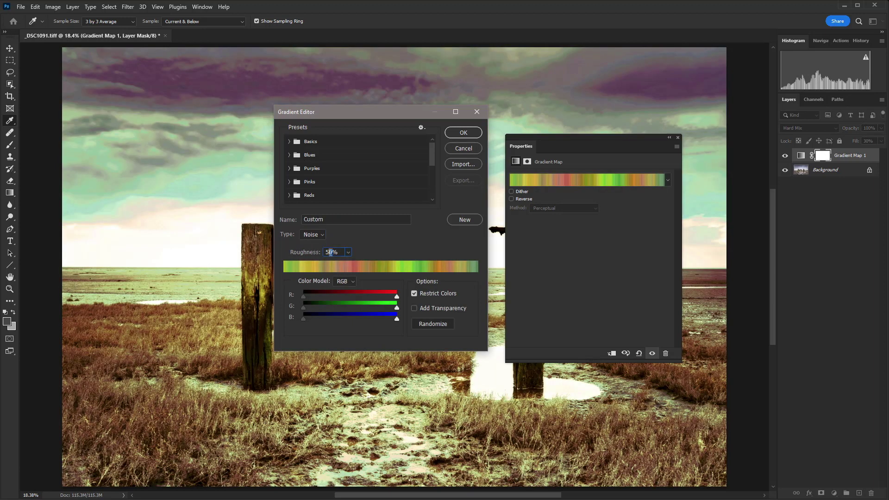
type("5")
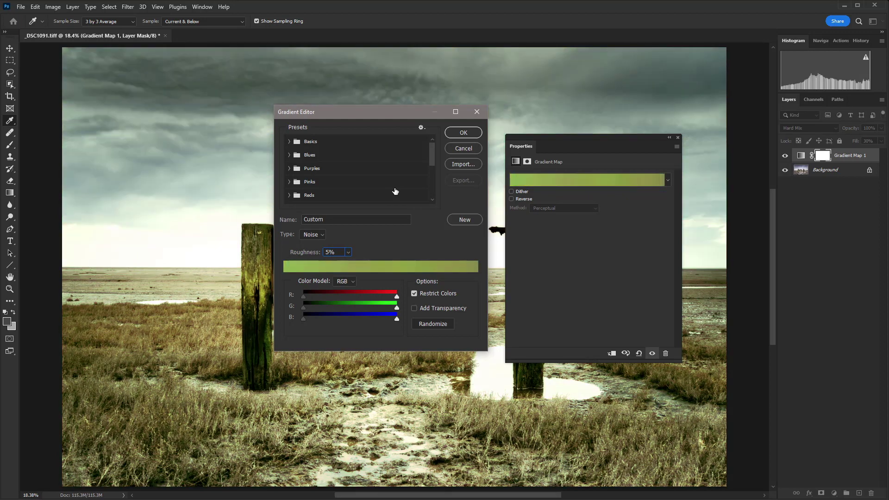
left_click_drag(400, 112, 613, 127)
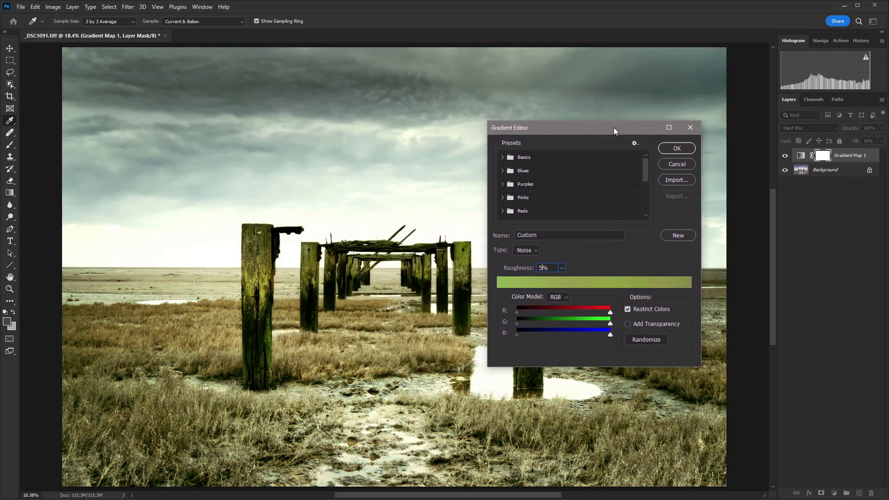
Randomize the noise gradient until it lands on olive-to-yellow-green tones, then accept it.
left_click(651, 340)
left_click(650, 340)
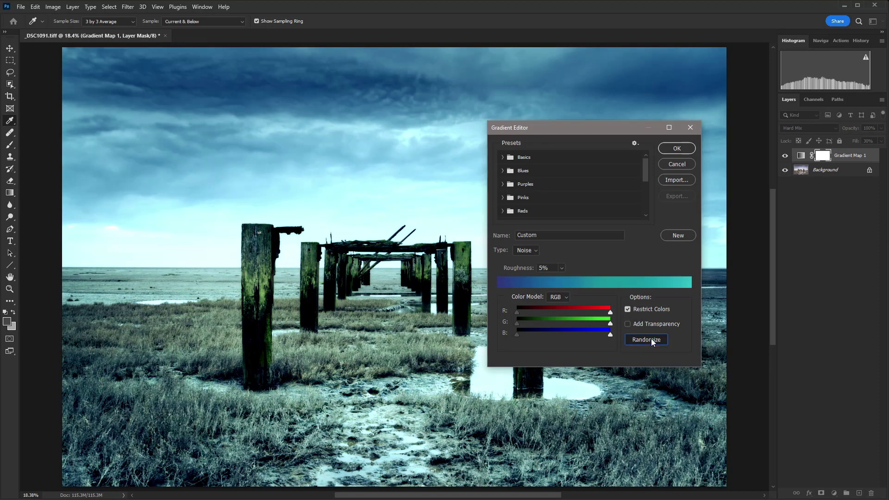
left_click(651, 339)
left_click(651, 339)
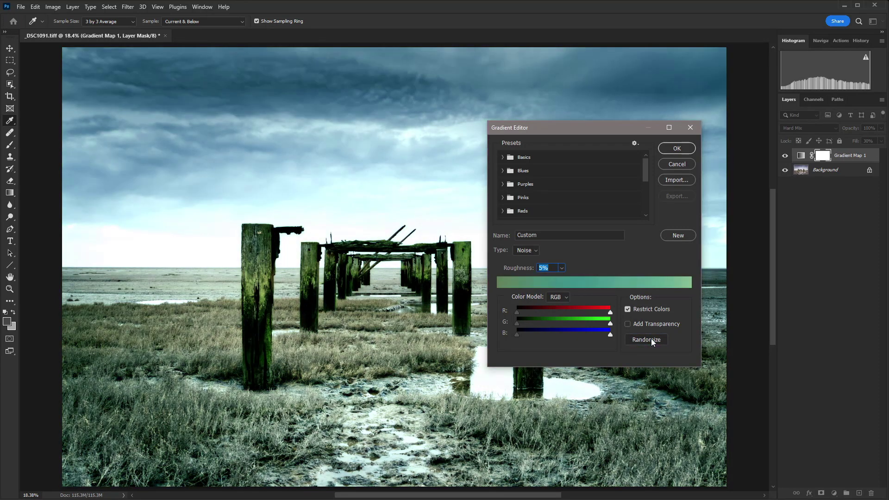
left_click(650, 339)
left_click(651, 338)
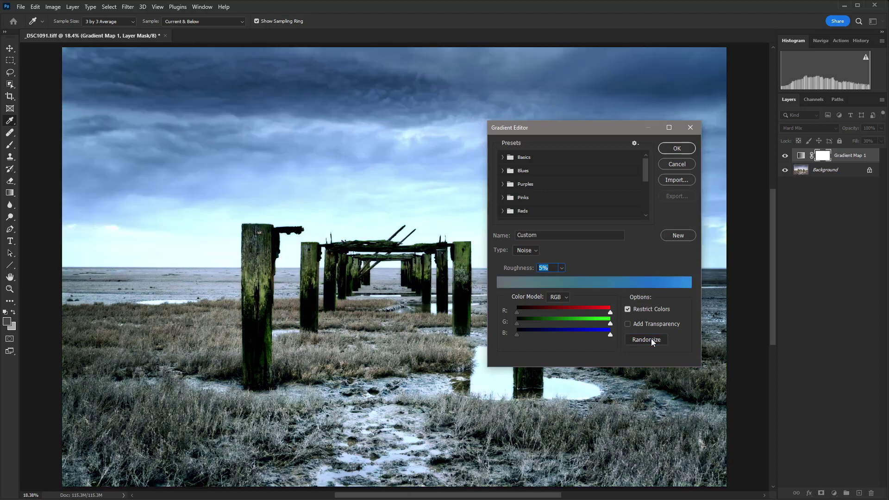
left_click(651, 339)
left_click(650, 338)
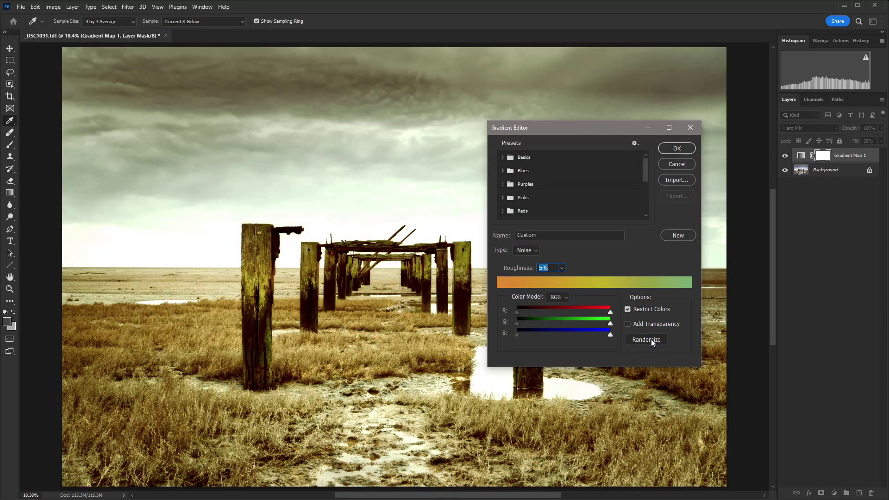
left_click(651, 338)
left_click(651, 339)
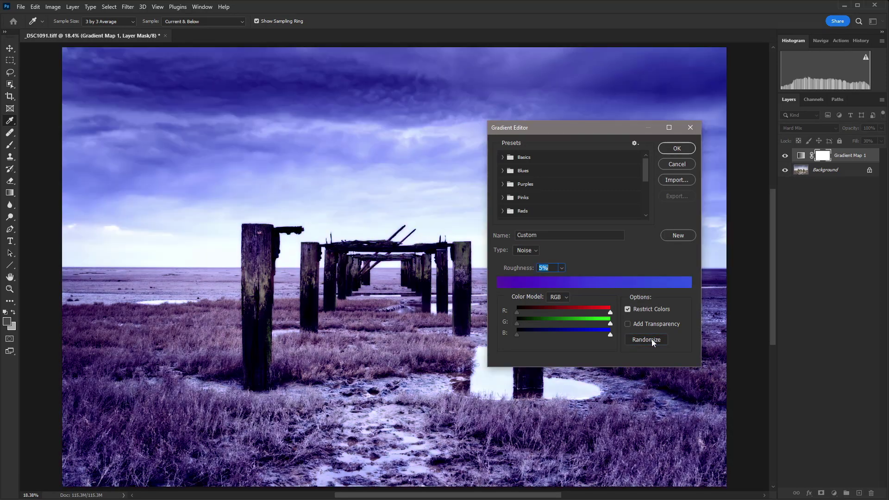
left_click(651, 339)
left_click(651, 339)
left_click(651, 338)
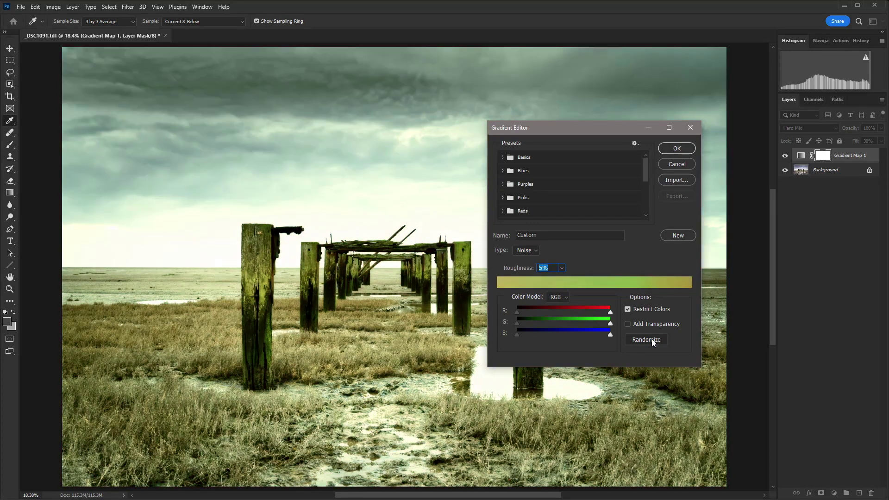
left_click(677, 148)
Close the floating gradient map properties and select the Gradient Map 1 layer instead of its mask.
key("z")
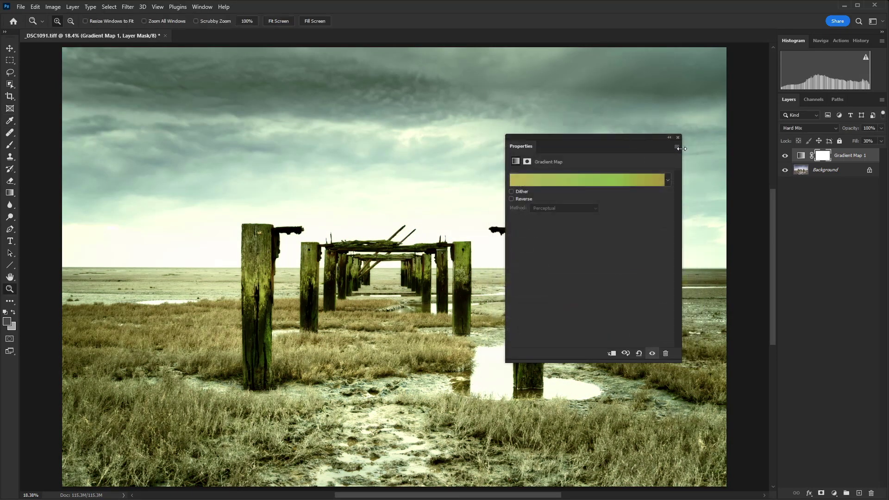
left_click(677, 138)
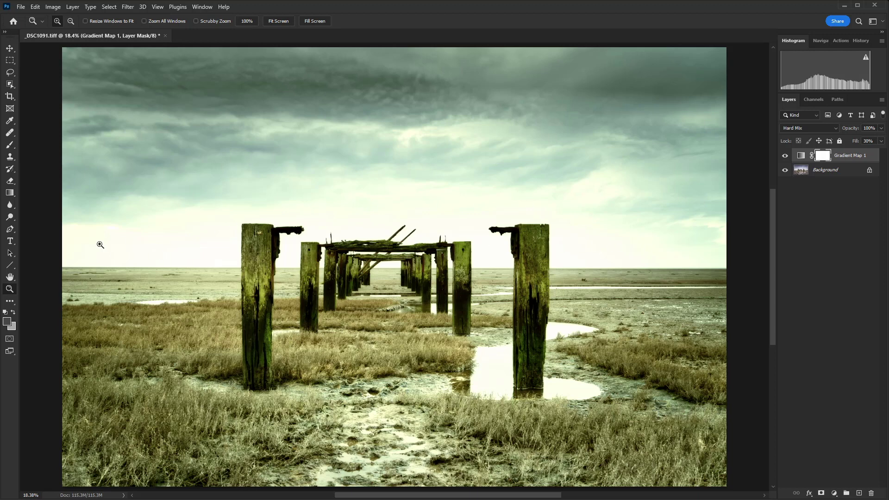
left_click(872, 158)
Split the Underlying Layer Blend If shadow and highlight sliders for Gradient Map 1, then compare before and after.
double_click(872, 158)
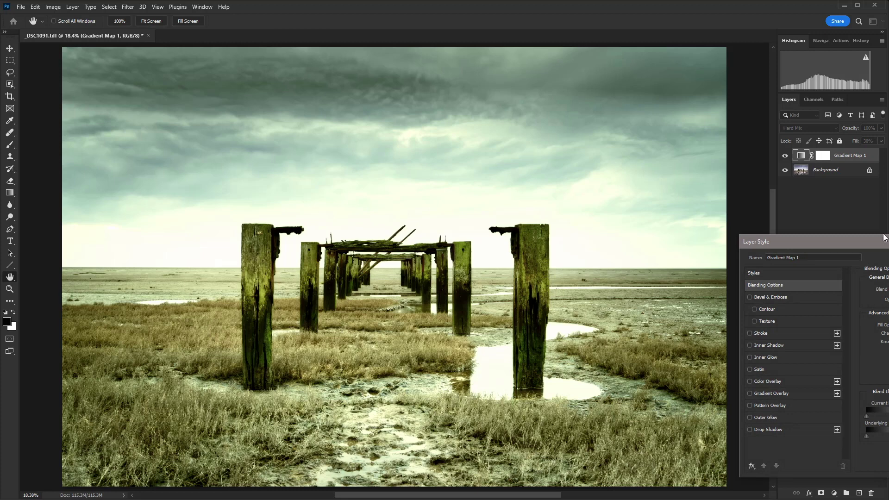
left_click_drag(870, 240, 355, 101)
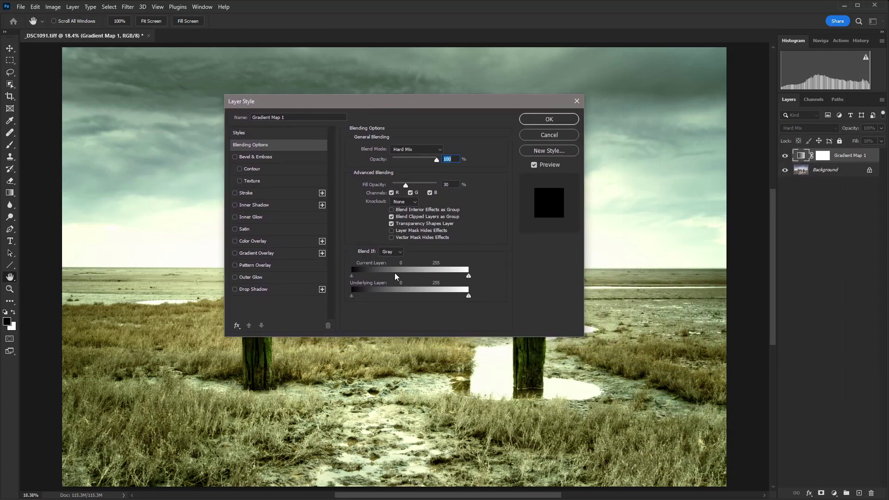
key("alt")
left_click_drag(353, 297, 356, 297)
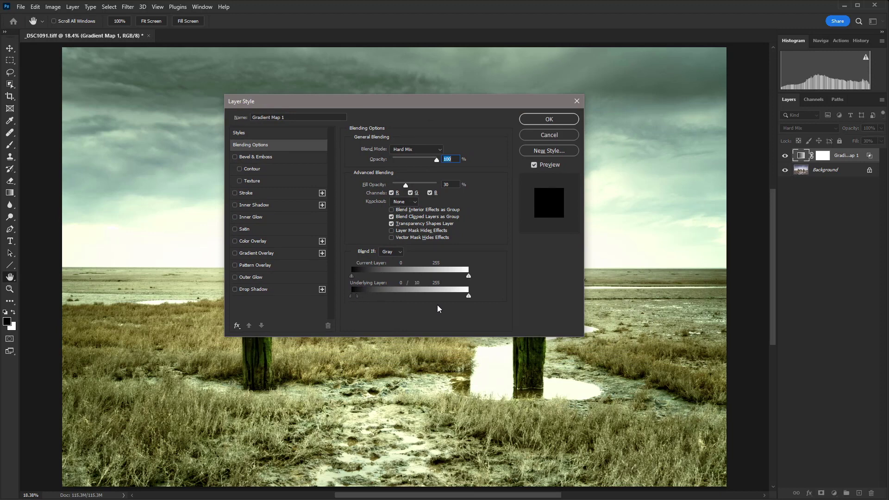
key("alt")
left_click_drag(468, 296, 461, 296)
left_click_drag(462, 300, 429, 300)
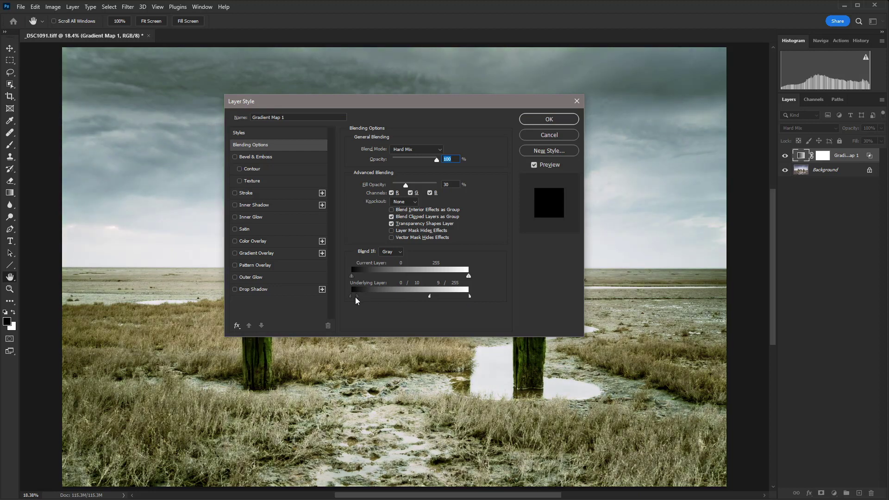
left_click_drag(360, 299, 483, 302)
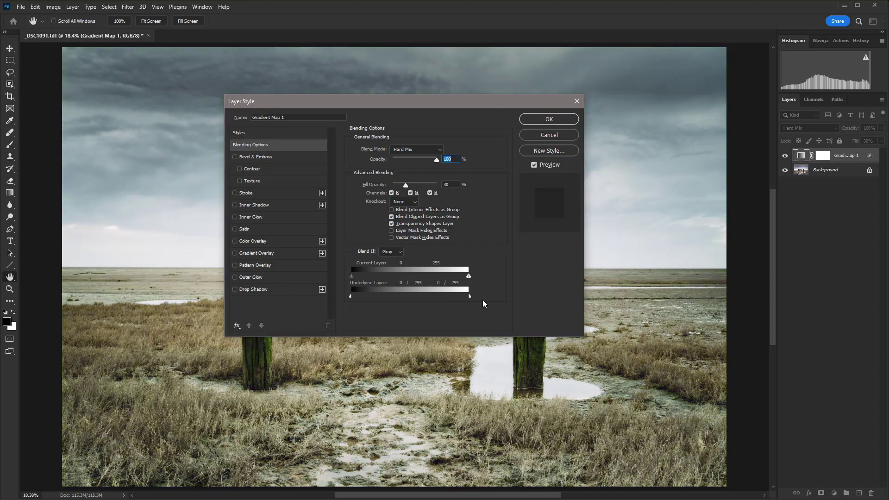
left_click(549, 120)
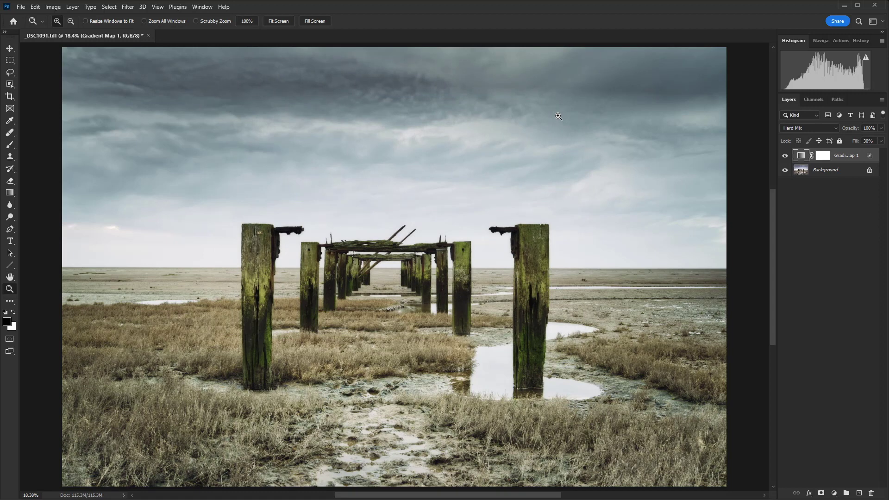
left_click(784, 157)
left_click(785, 157)
Randomize the gradient map's noise gradient until it shows yellow-green-to-teal, then accept it.
double_click(801, 157)
left_click(607, 179)
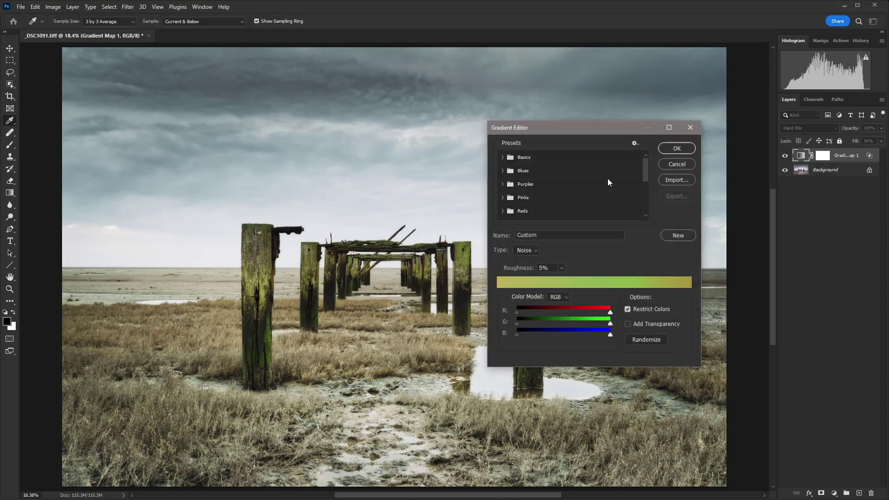
left_click(646, 339)
left_click(646, 340)
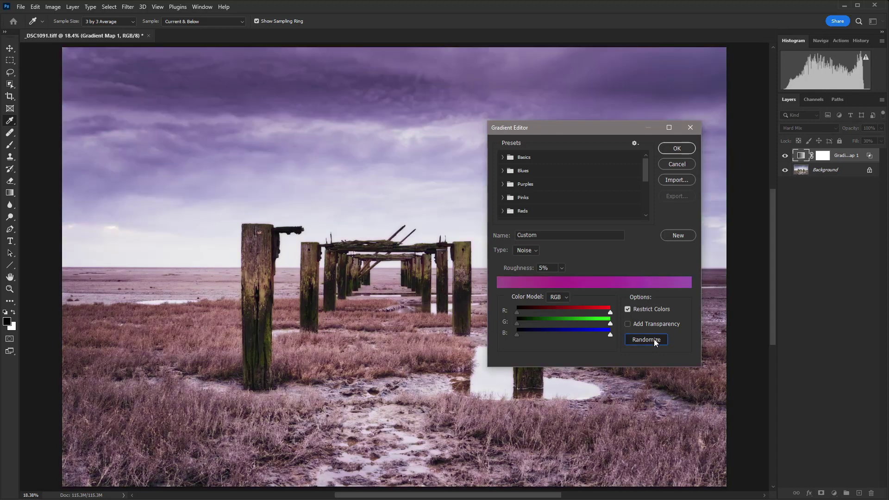
left_click(654, 339)
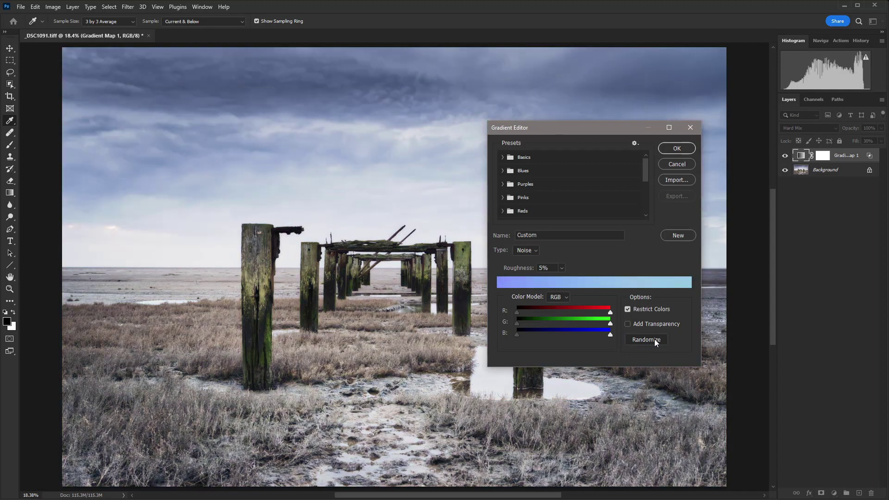
left_click(654, 339)
left_click(654, 339)
left_click(654, 339)
left_click(654, 338)
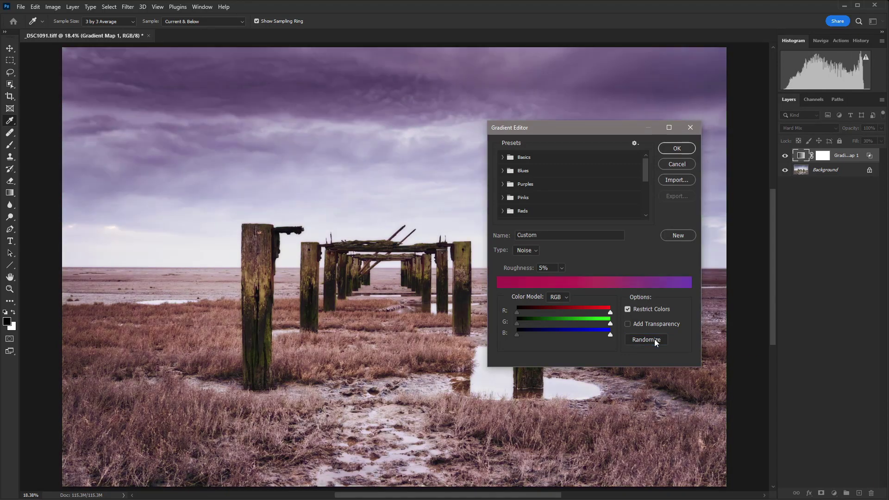
left_click(654, 339)
left_click(654, 339)
left_click(654, 339)
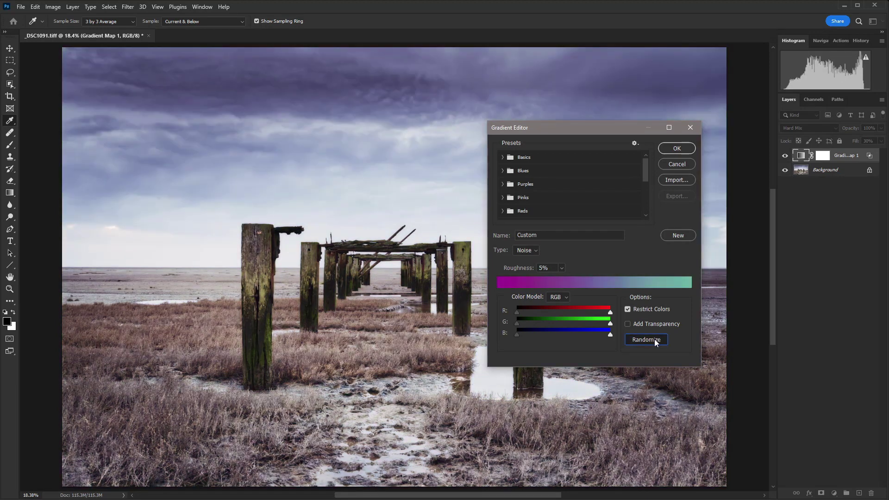
left_click(654, 339)
left_click(653, 338)
left_click(654, 339)
left_click(654, 339)
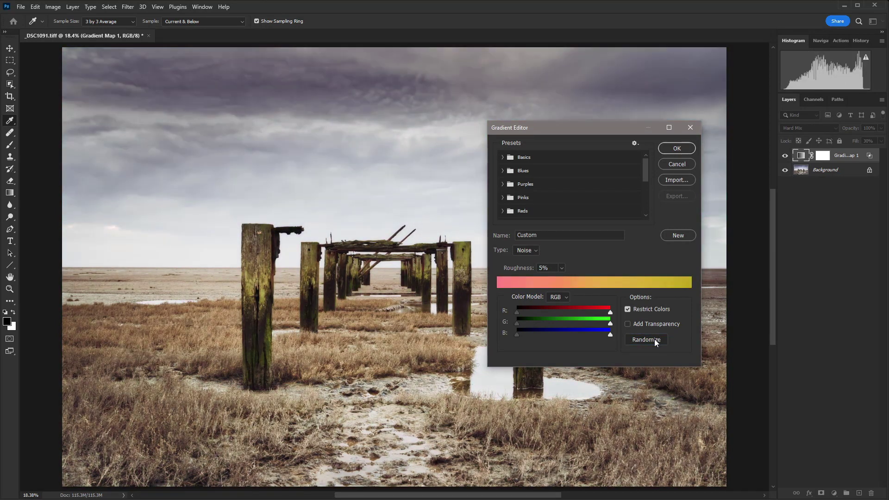
left_click(654, 339)
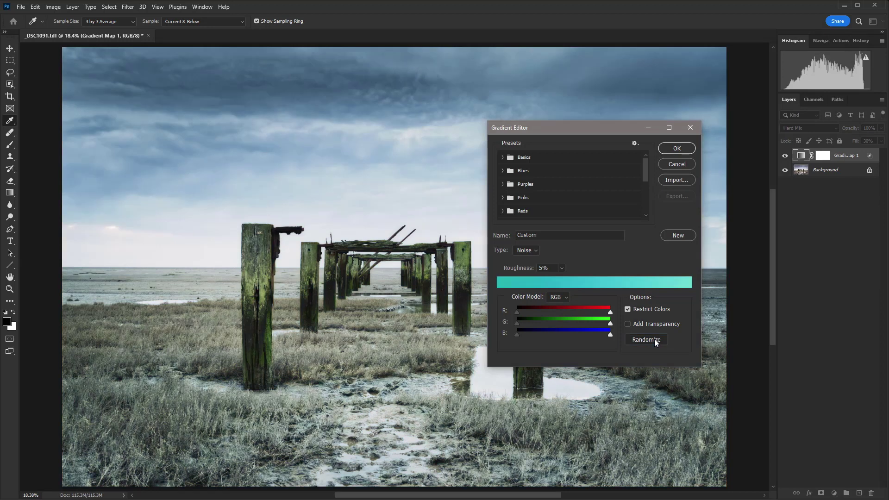
left_click(654, 338)
left_click(654, 339)
left_click(654, 339)
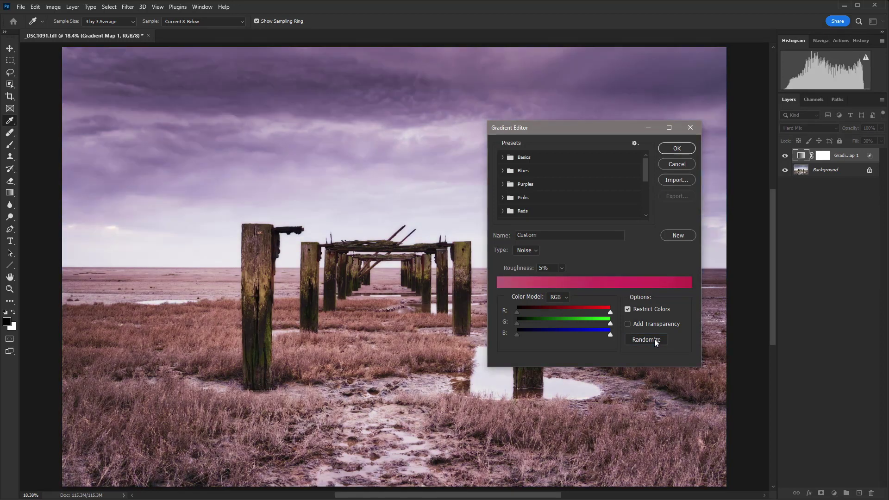
left_click(654, 339)
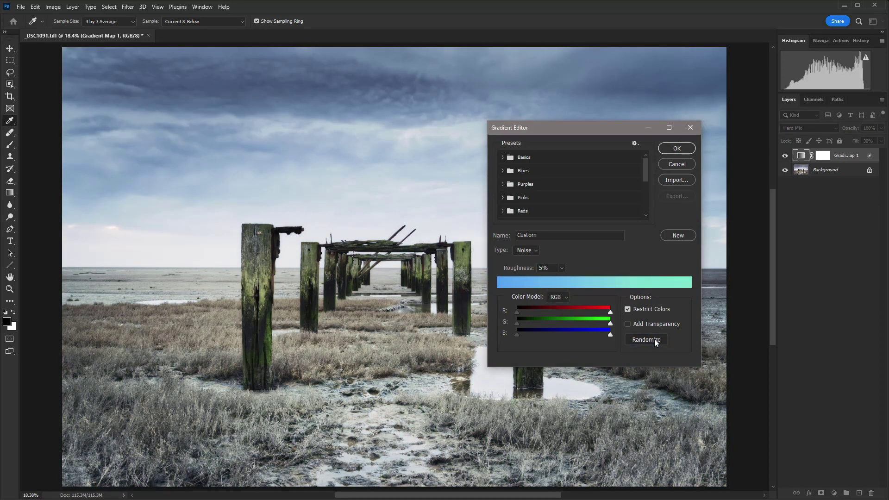
left_click(654, 338)
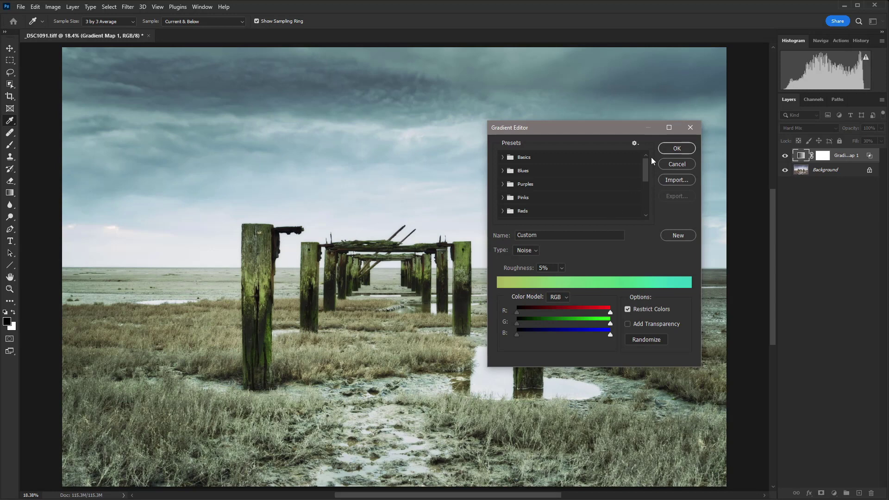
left_click(677, 149)
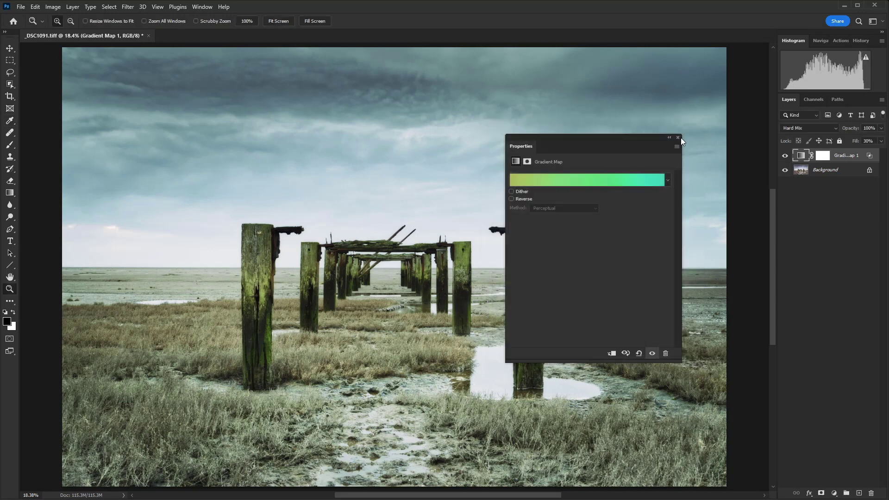
Compare the photo with the gradient map hidden and shown, and lower the layer's opacity.
left_click(679, 137)
left_click(785, 157)
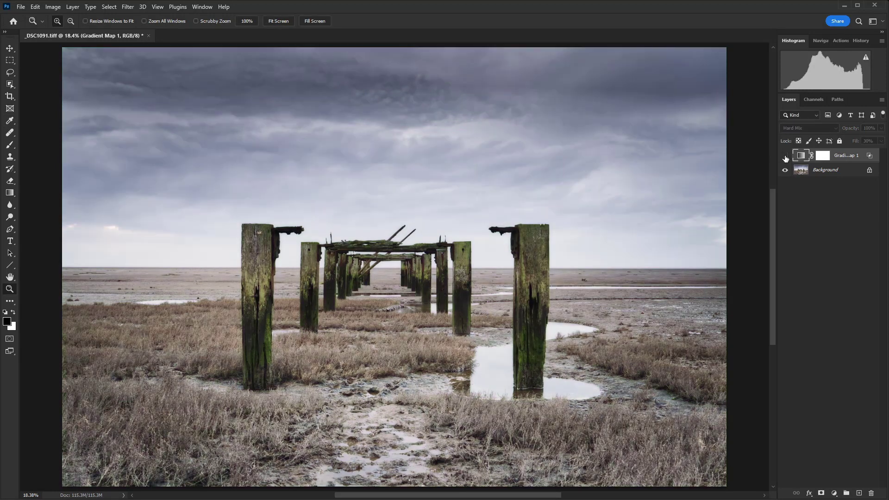
left_click(785, 157)
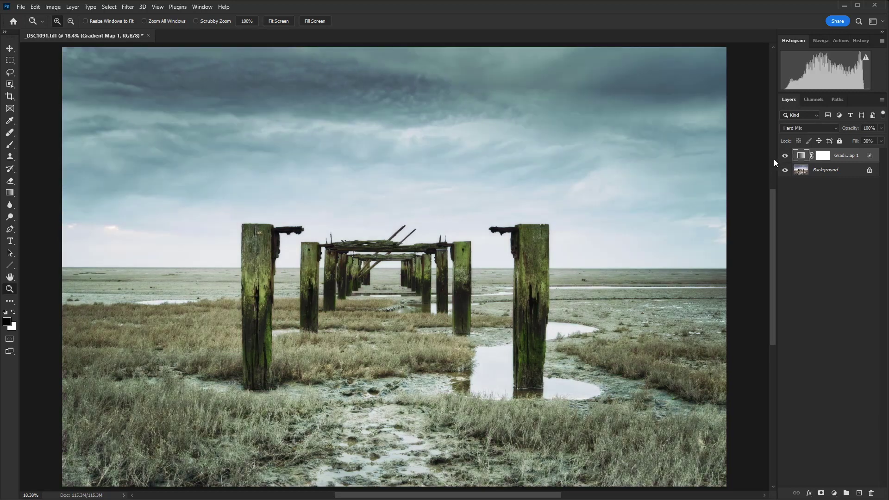
left_click(880, 132)
left_click_drag(881, 139, 867, 143)
Duplicate the gradient map layer with Ctrl+J and adjust the copy's opacity.
key("ctrl+j")
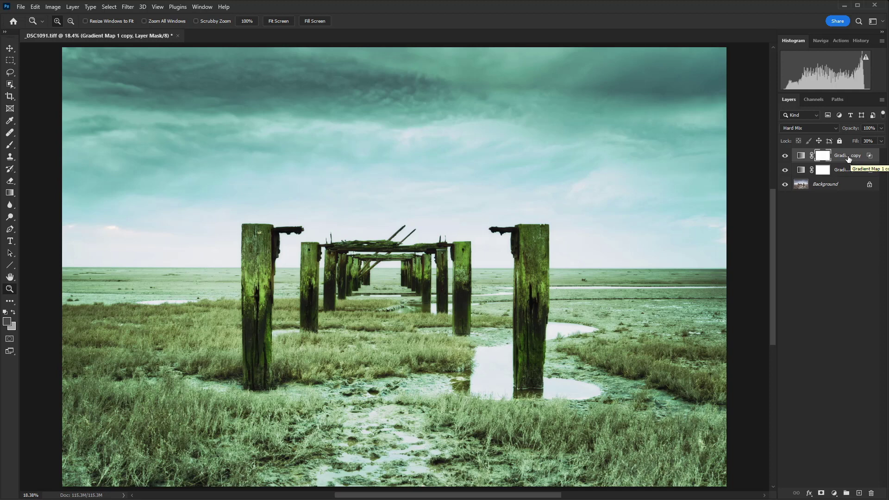
left_click(879, 130)
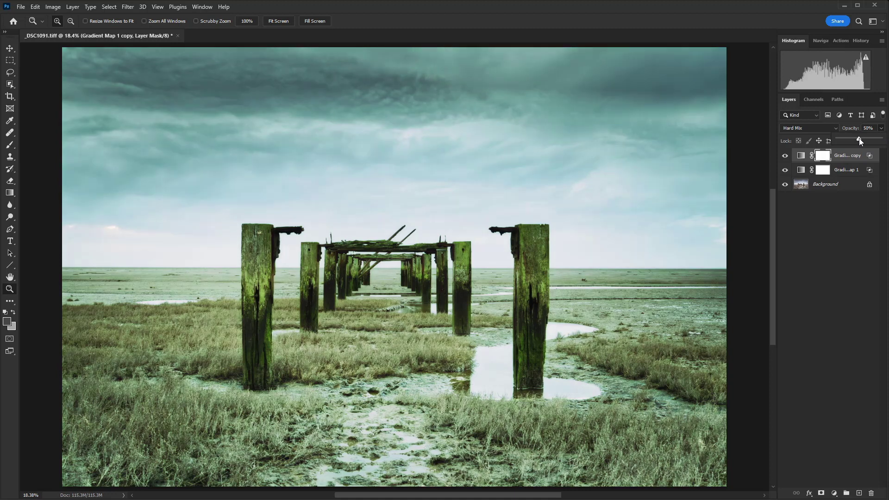
left_click_drag(859, 138, 880, 138)
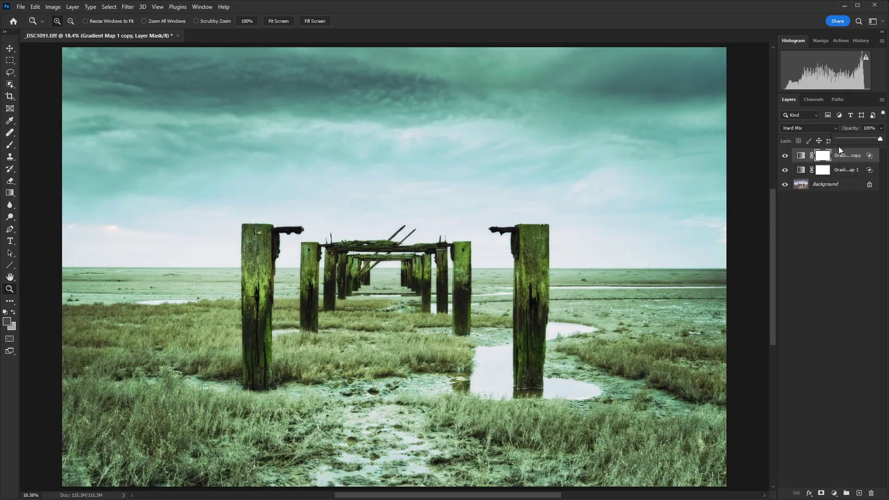
double_click(801, 157)
Randomize the copy's noise gradient to pink-red tones, accept it, and close the properties.
left_click(599, 176)
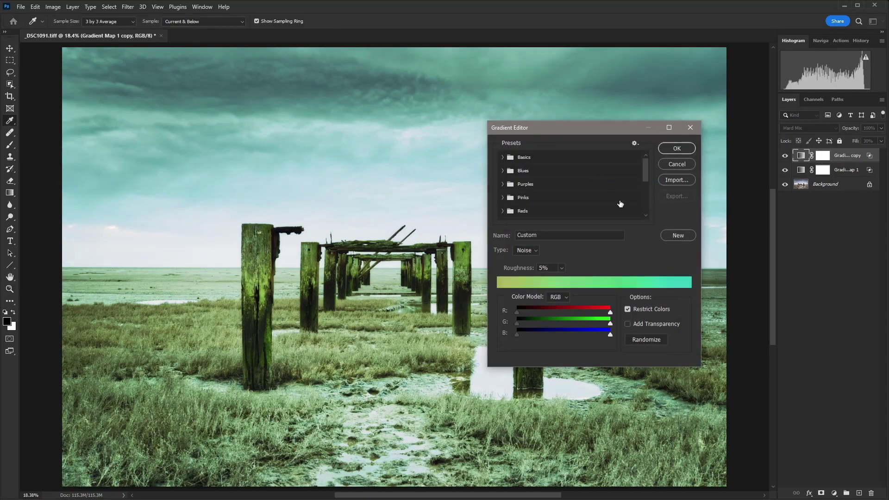
left_click(648, 340)
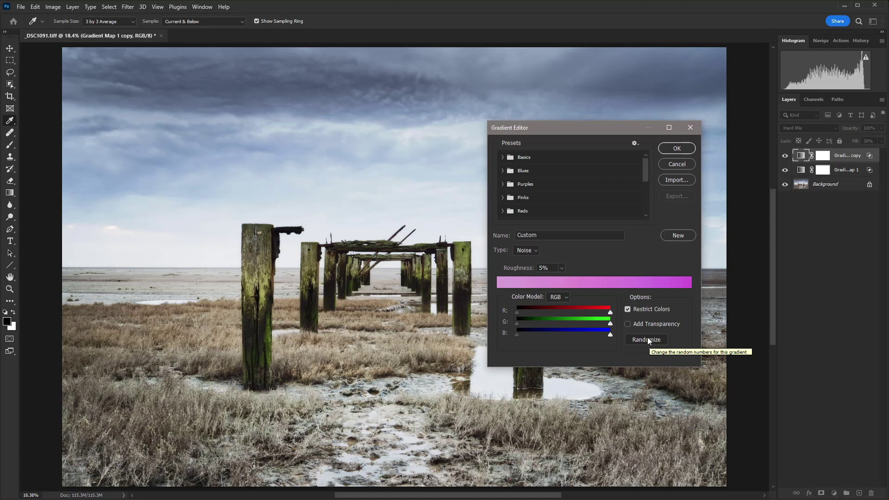
left_click(648, 339)
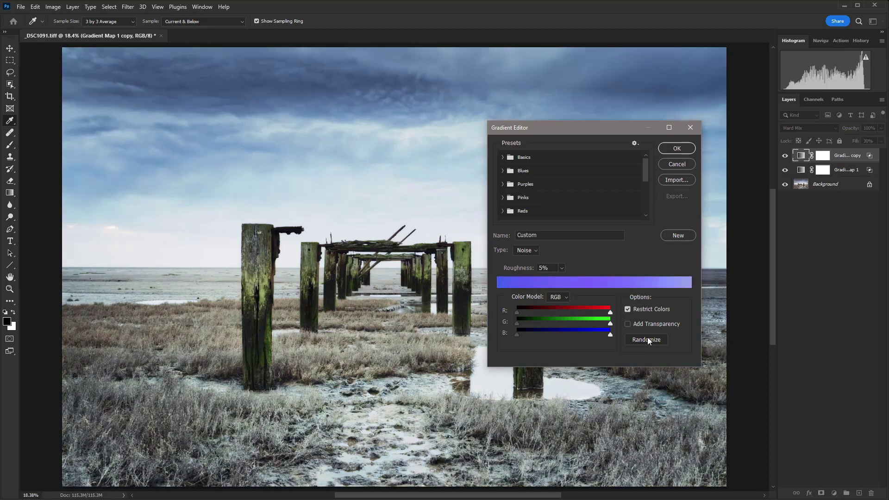
left_click(647, 340)
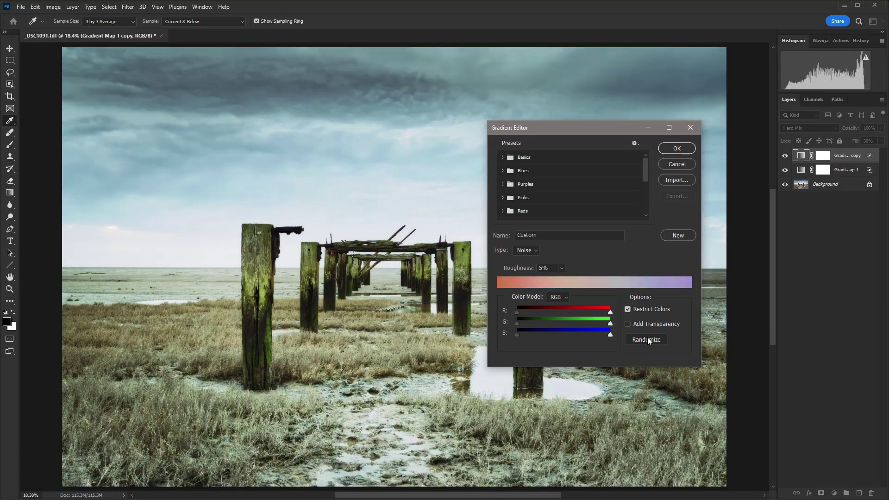
left_click(647, 339)
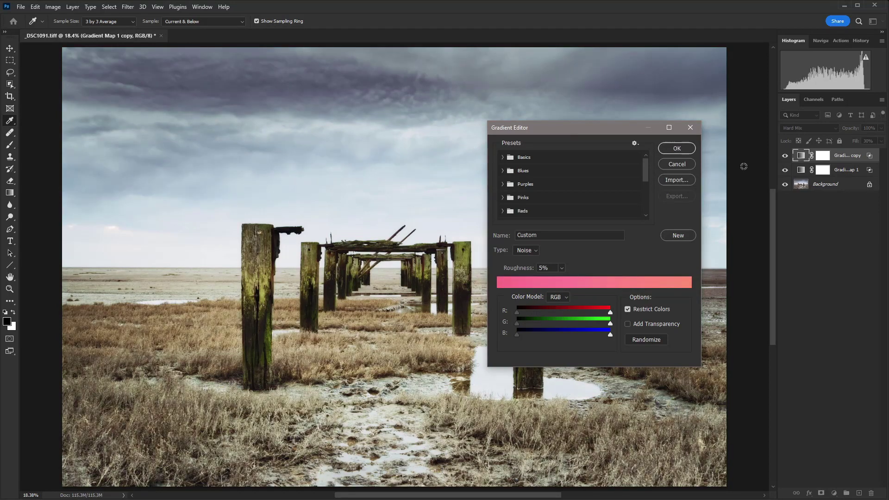
left_click(676, 148)
key("z")
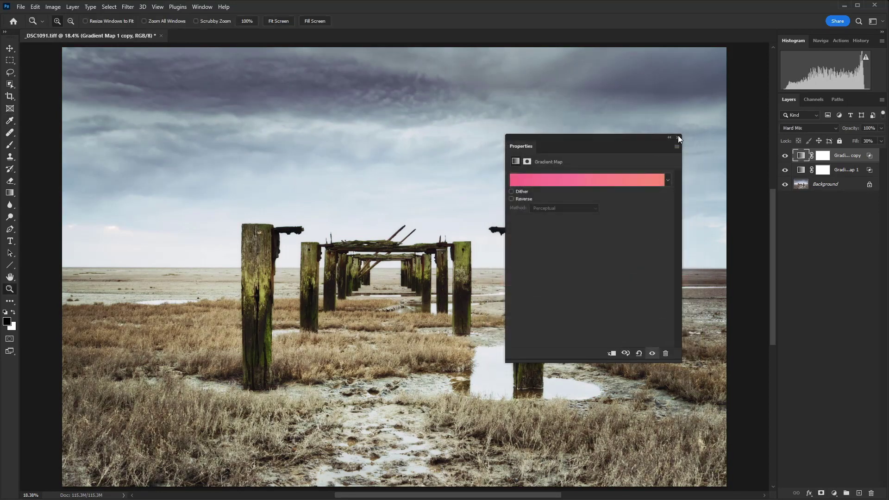
left_click(678, 138)
Compare the photo with the top copy hidden and shown, then drop its opacity to about 51%.
left_click(785, 155)
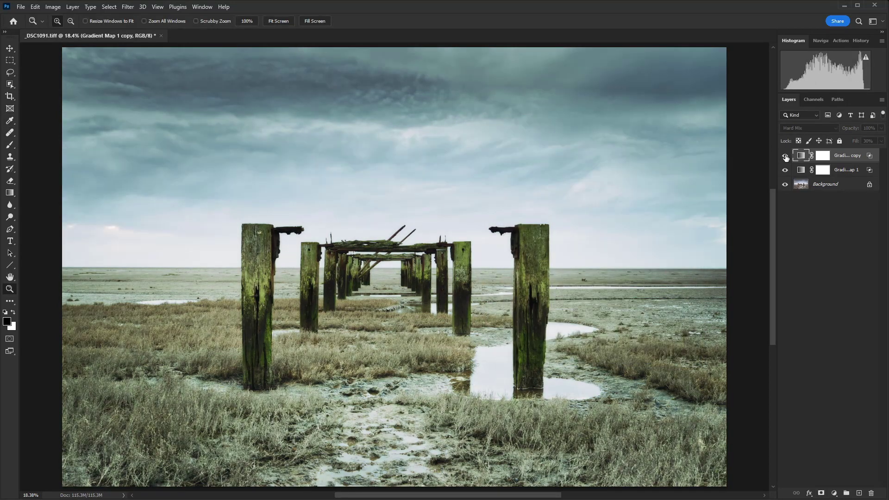
left_click(786, 157)
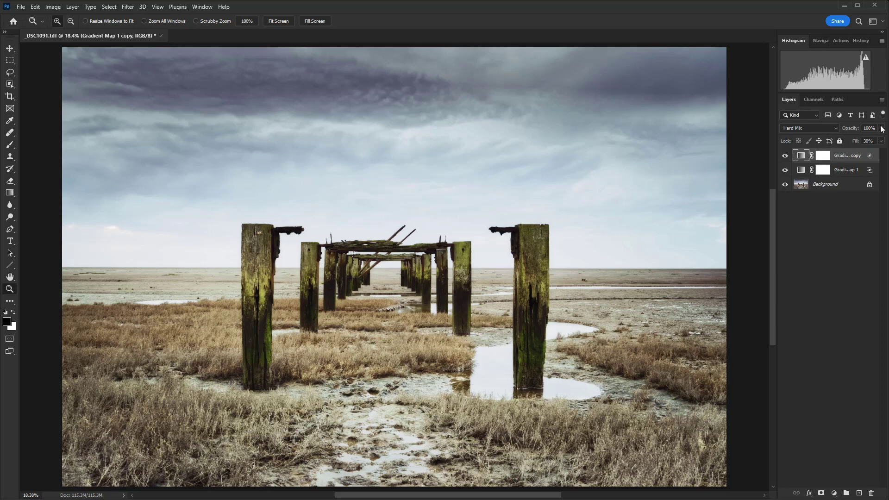
left_click_drag(880, 128, 859, 137)
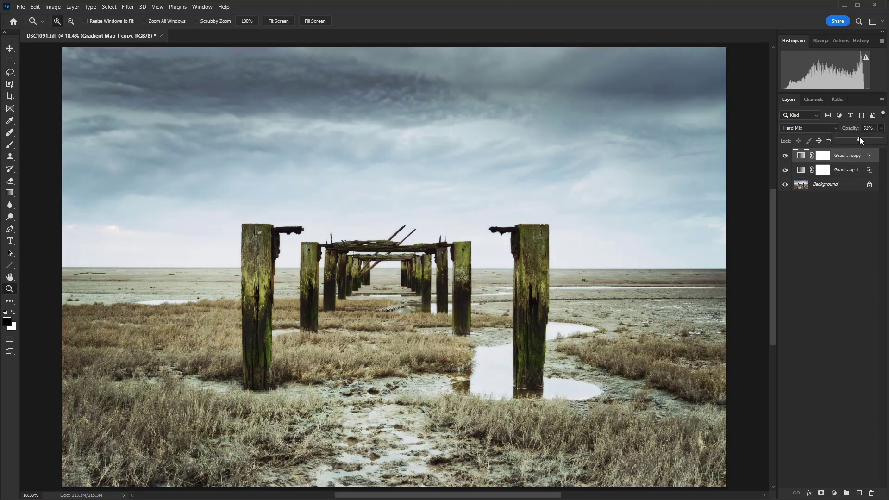